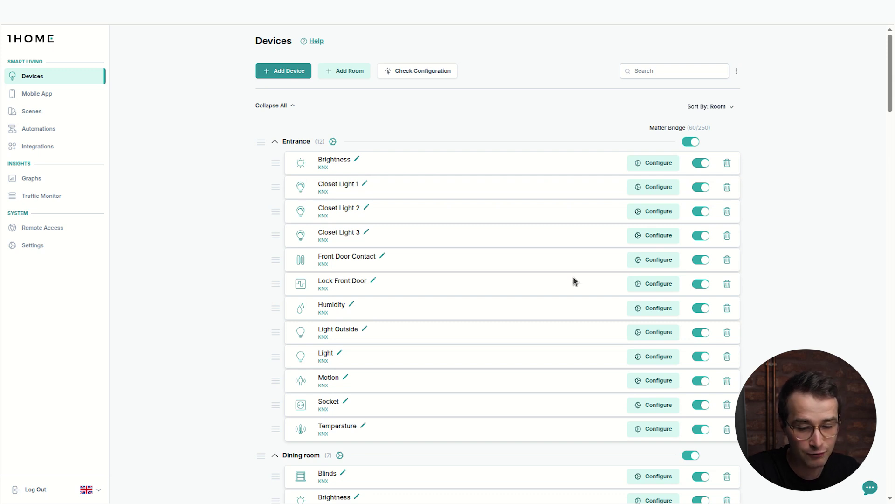
- Show the Humidity sensor's History chart, keeping the Last 24 hours time range unchanged
{"action": "left_click", "coordinate": [650, 308]}
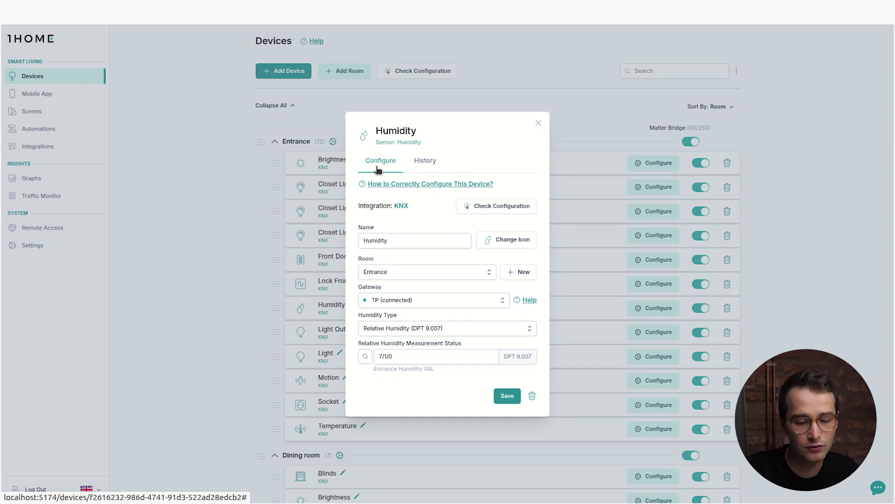
{"action": "left_click", "coordinate": [429, 165]}
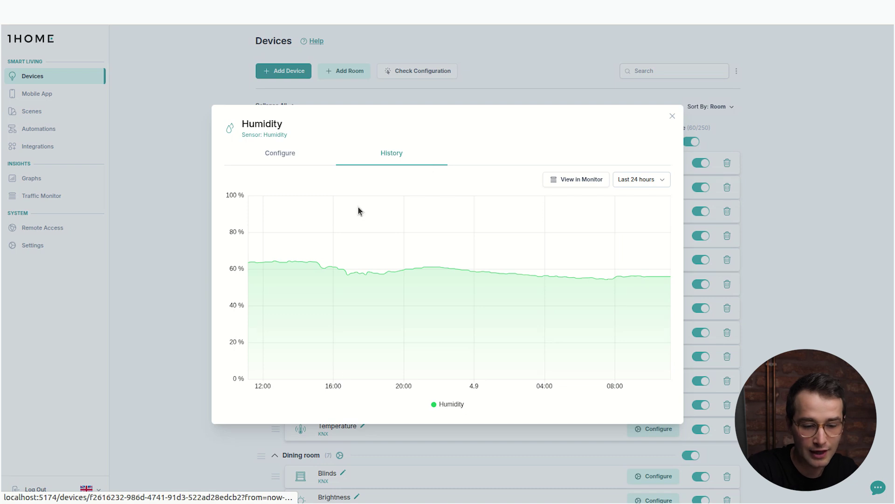
{"action": "mouse_move", "coordinate": [290, 234]}
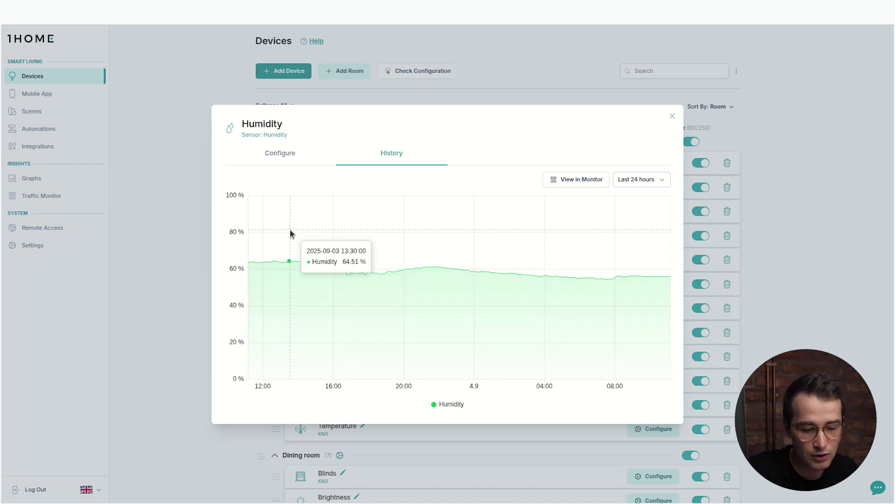
{"action": "left_click", "coordinate": [648, 180]}
{"action": "left_click", "coordinate": [632, 208]}
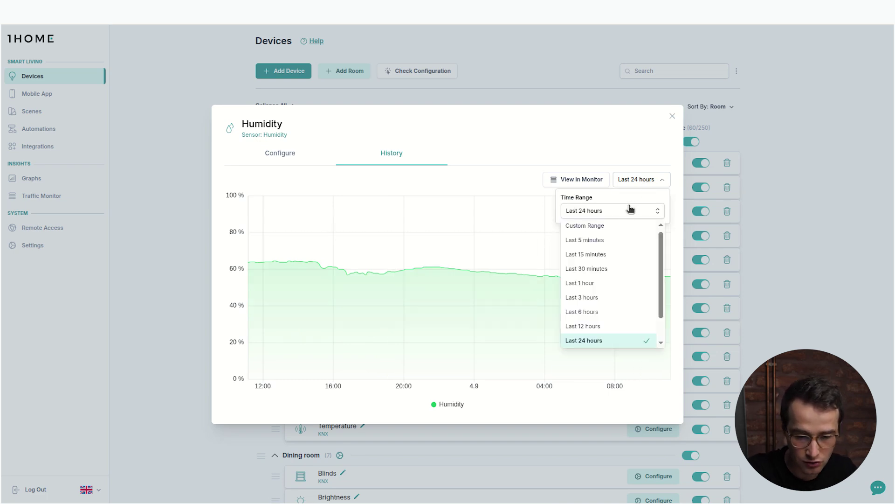
{"action": "scroll", "coordinate": [627, 302], "scroll_direction": "down", "scroll_amount": 1}
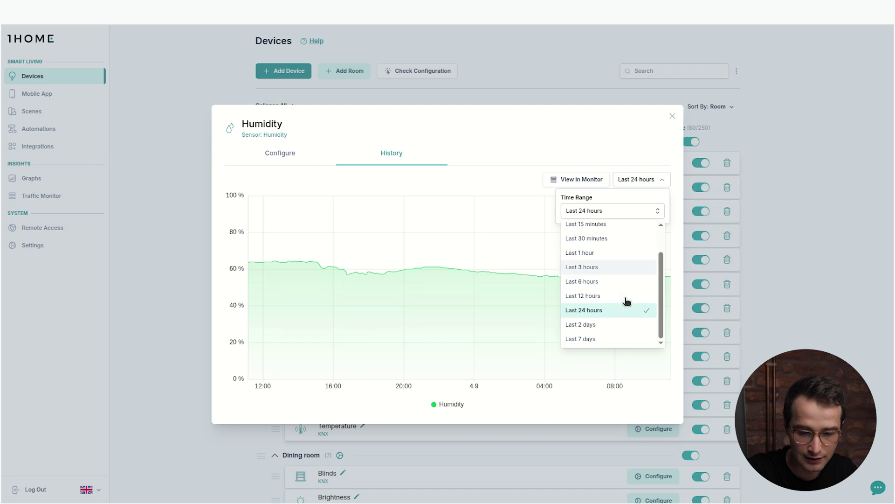
{"action": "left_click", "coordinate": [644, 180]}
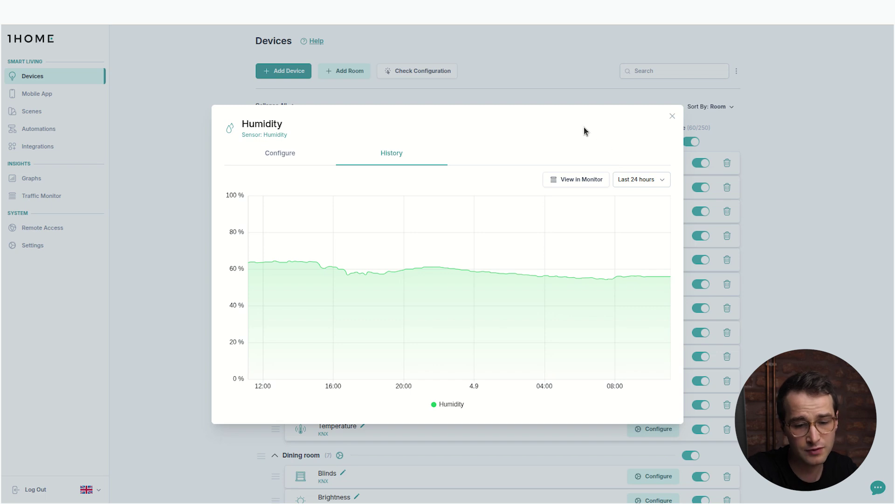
- Close the Humidity dialog and display the Dining room's history graphs
{"action": "left_click", "coordinate": [673, 118]}
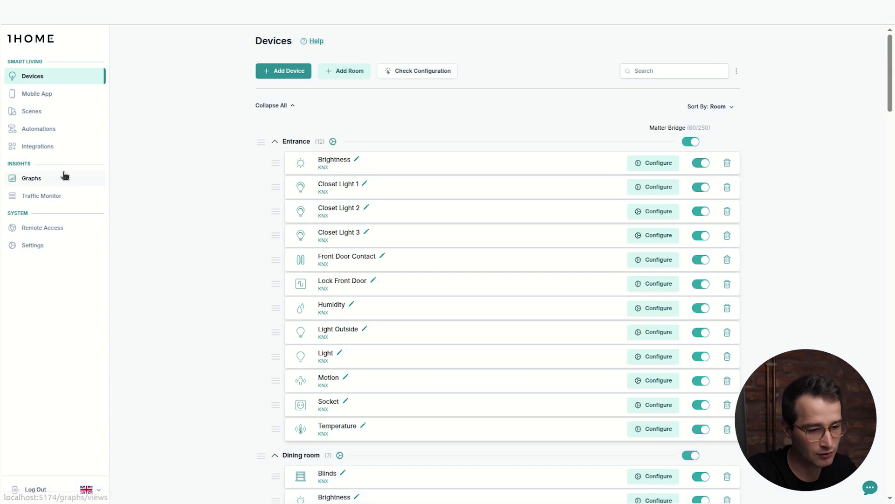
{"action": "left_click", "coordinate": [50, 183]}
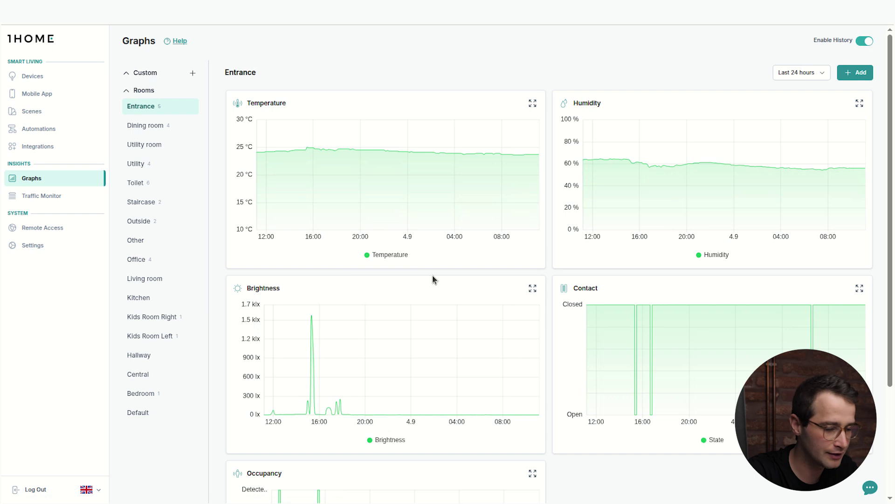
{"action": "scroll", "coordinate": [573, 360], "scroll_direction": "down", "scroll_amount": 3}
{"action": "scroll", "coordinate": [411, 272], "scroll_direction": "up", "scroll_amount": 3}
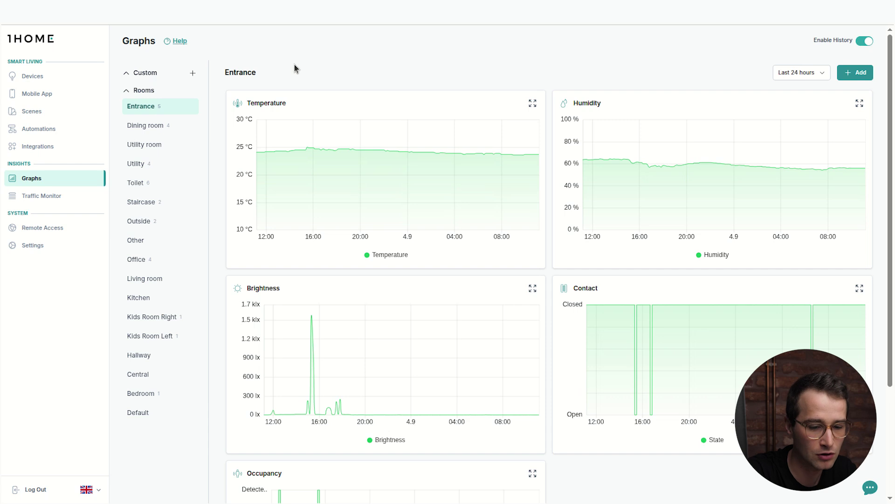
{"action": "left_click", "coordinate": [145, 125]}
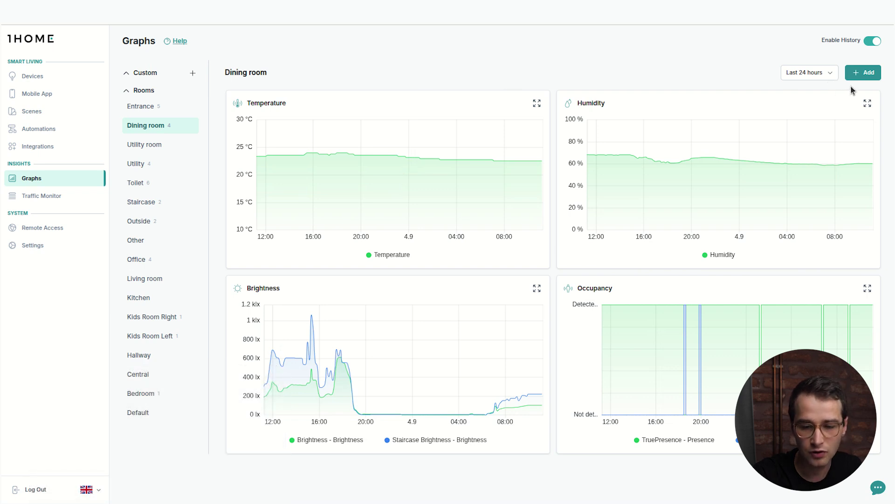
- Start a new graph named 'CO2' and bring up its Add Metric form
{"action": "left_click", "coordinate": [864, 74]}
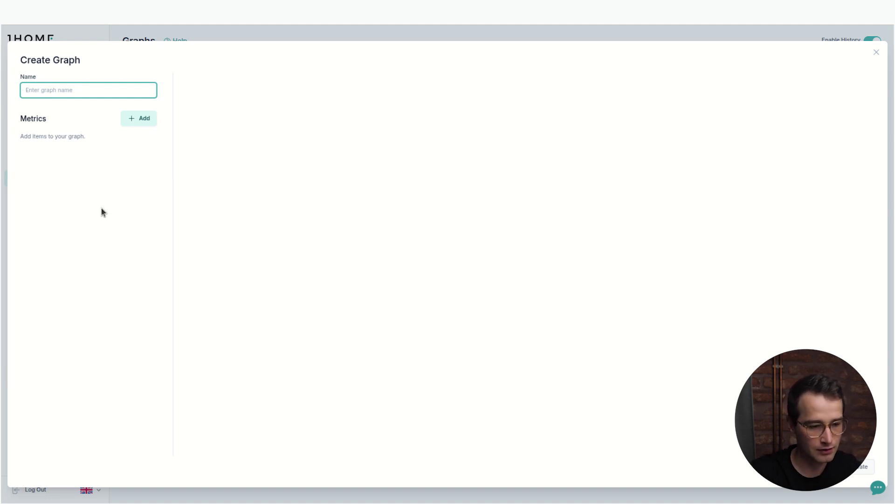
{"action": "type", "text": "CO2"}
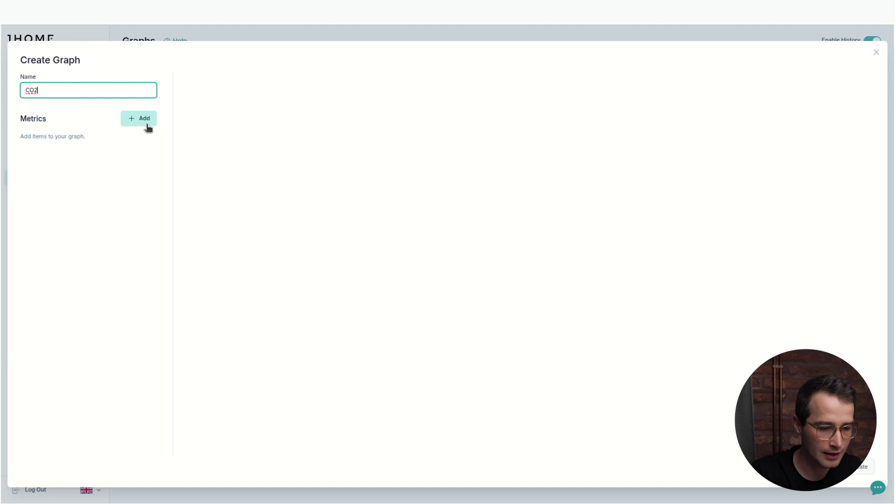
{"action": "left_click", "coordinate": [146, 123]}
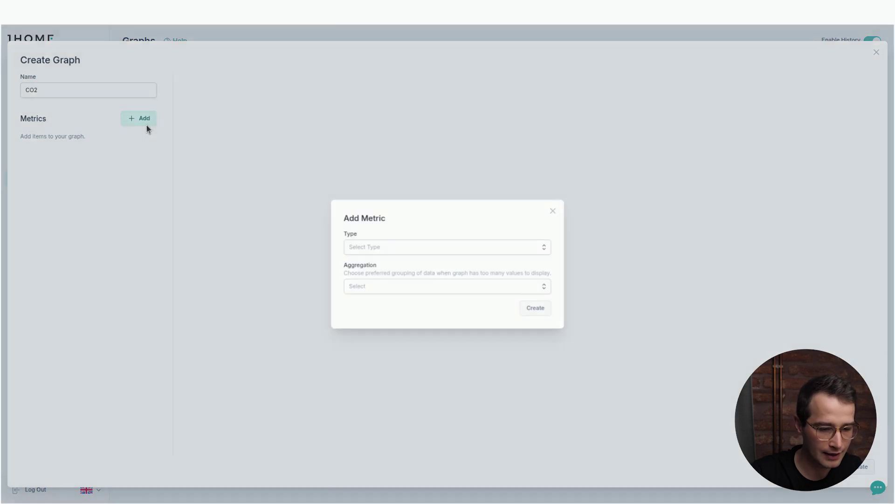
- Set the metric source to group address 7/5/0 Dining CO2 VAL, in ppm, averaged
{"action": "left_click", "coordinate": [408, 249]}
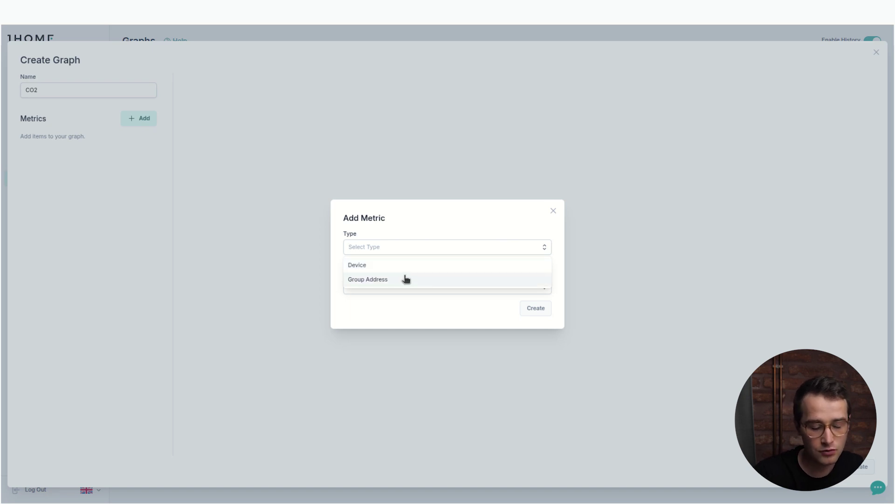
{"action": "left_click", "coordinate": [403, 280]}
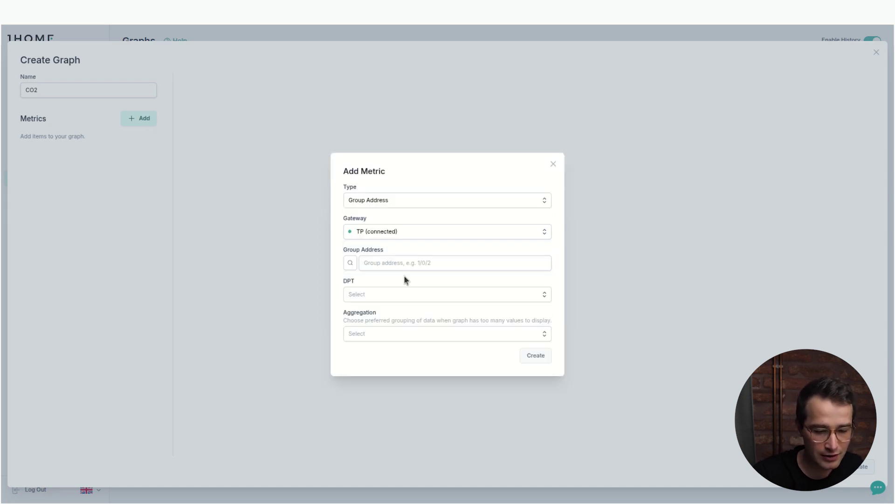
{"action": "left_click", "coordinate": [357, 263]}
{"action": "left_click", "coordinate": [305, 204]}
{"action": "type", "text": "CO2"}
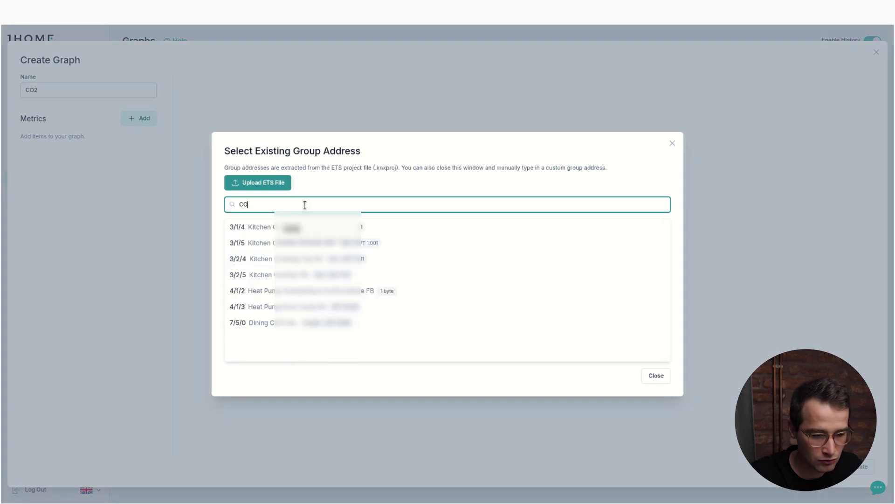
{"action": "left_click", "coordinate": [327, 256]}
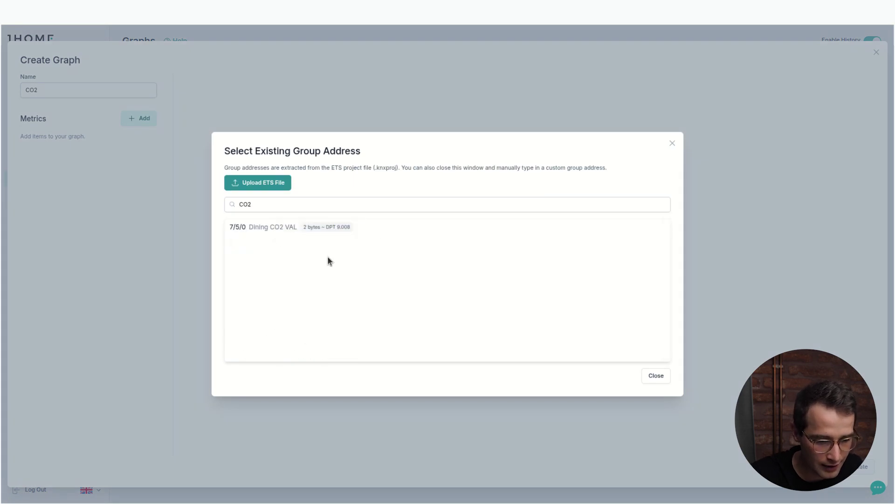
{"action": "left_click", "coordinate": [261, 228]}
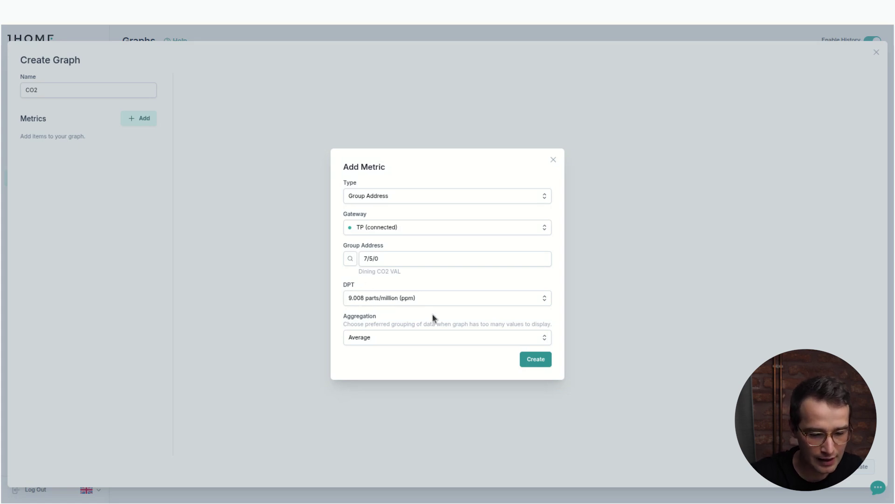
{"action": "left_click", "coordinate": [535, 359]}
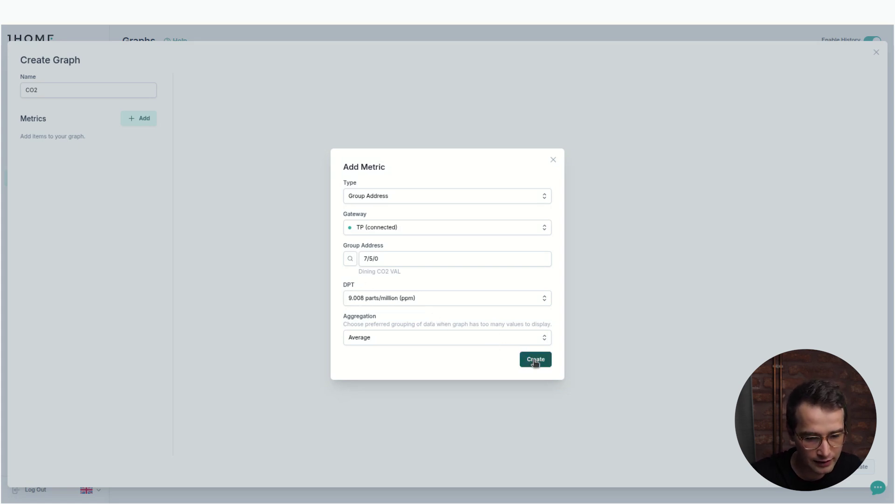
- Add the Dining CO2 metric and save the CO2 graph
{"action": "left_click", "coordinate": [536, 360]}
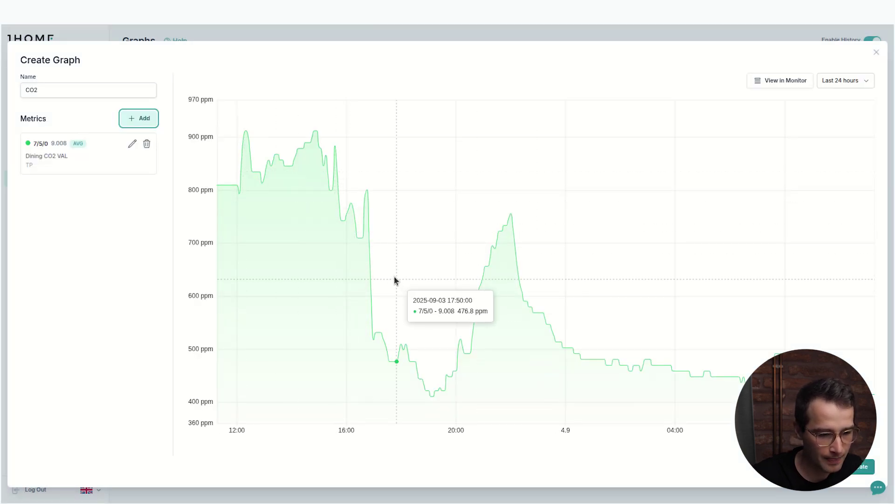
{"action": "left_click", "coordinate": [861, 467]}
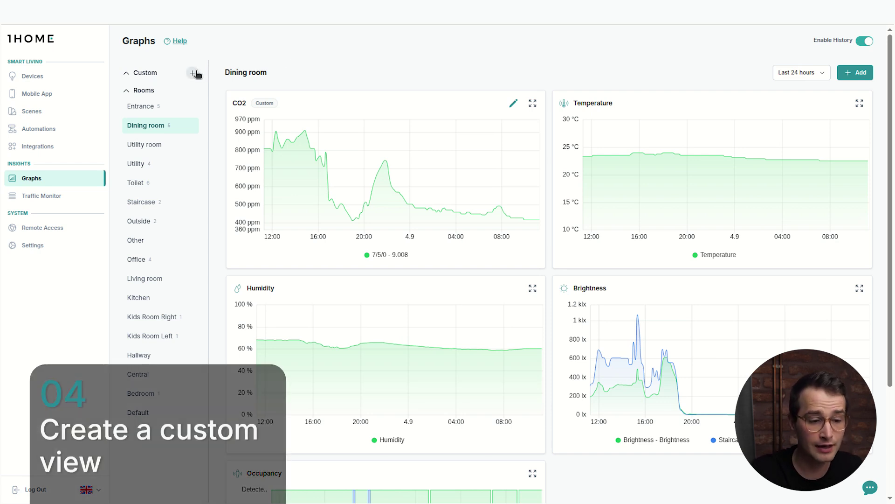
- Create an empty custom view named 'Energy'
{"action": "left_click", "coordinate": [196, 73]}
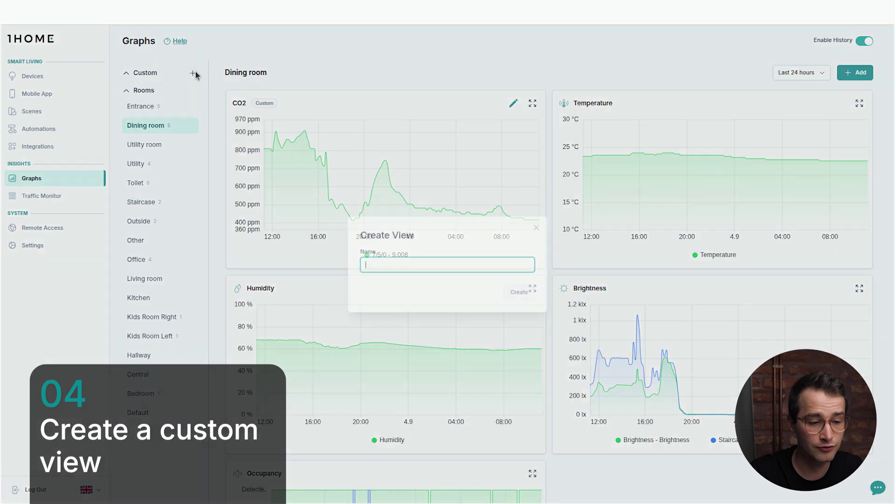
{"action": "type", "text": "Energy"}
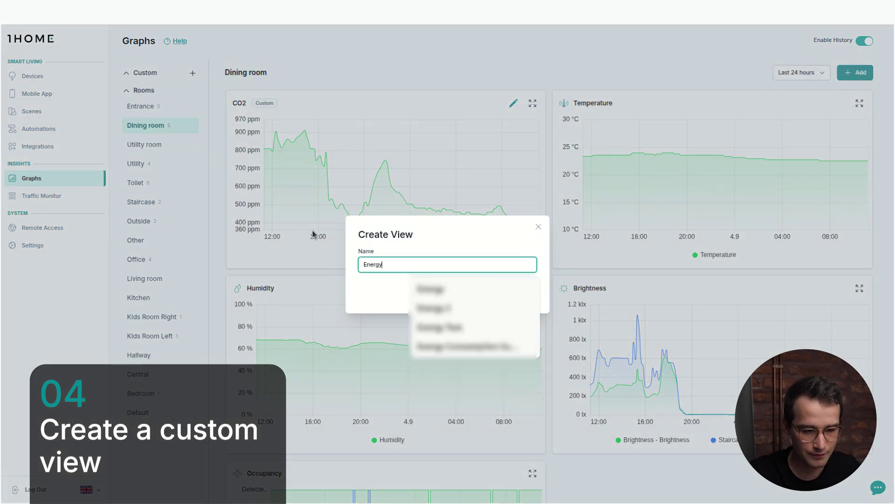
{"action": "left_click", "coordinate": [408, 251]}
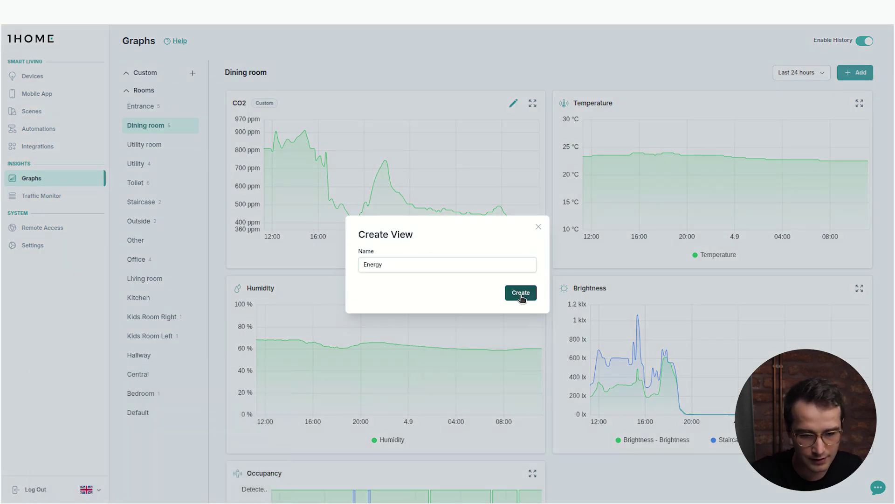
{"action": "left_click", "coordinate": [521, 294]}
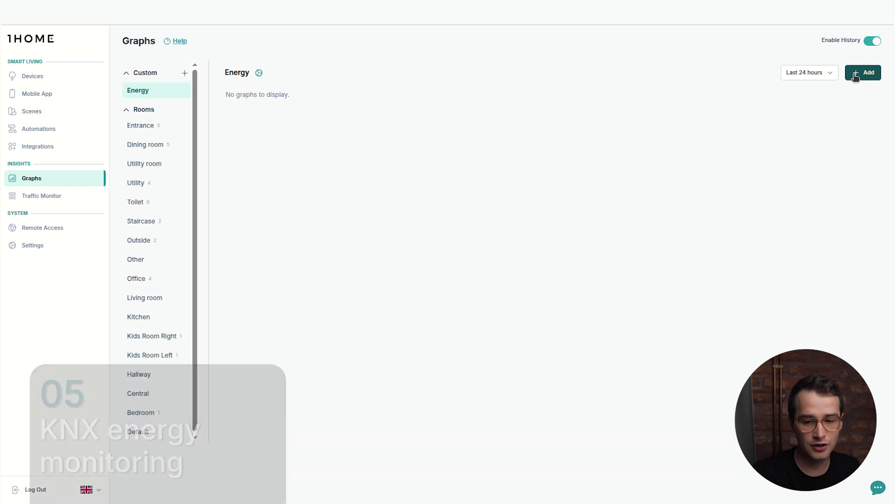
- Start a new graph named 'Car Charging'
{"action": "left_click", "coordinate": [861, 73]}
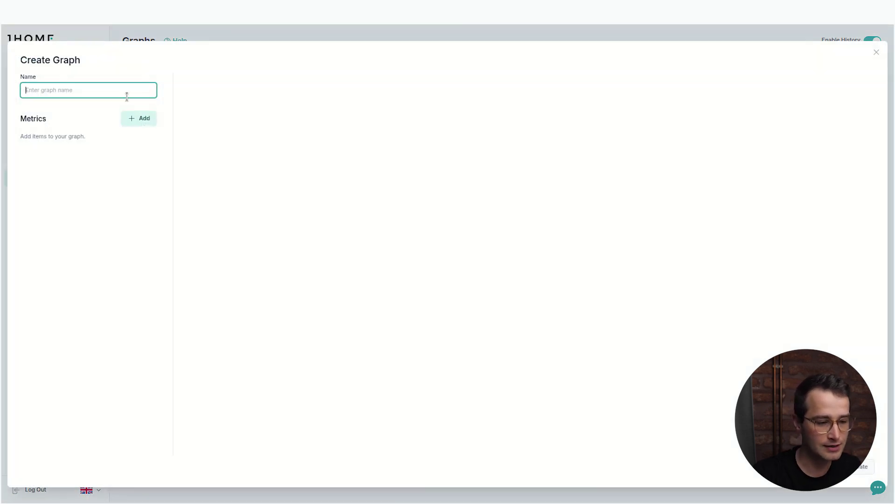
{"action": "left_click", "coordinate": [110, 91]}
{"action": "type", "text": "C"}
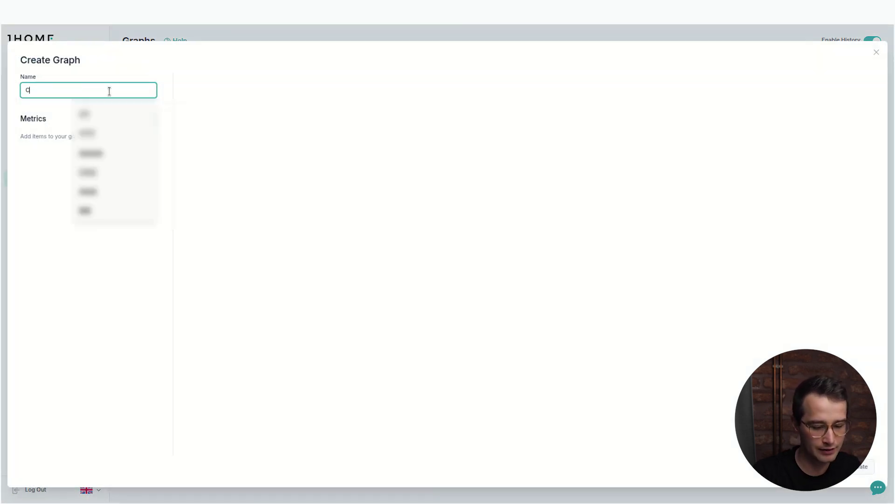
{"action": "type", "text": "ar Charging"}
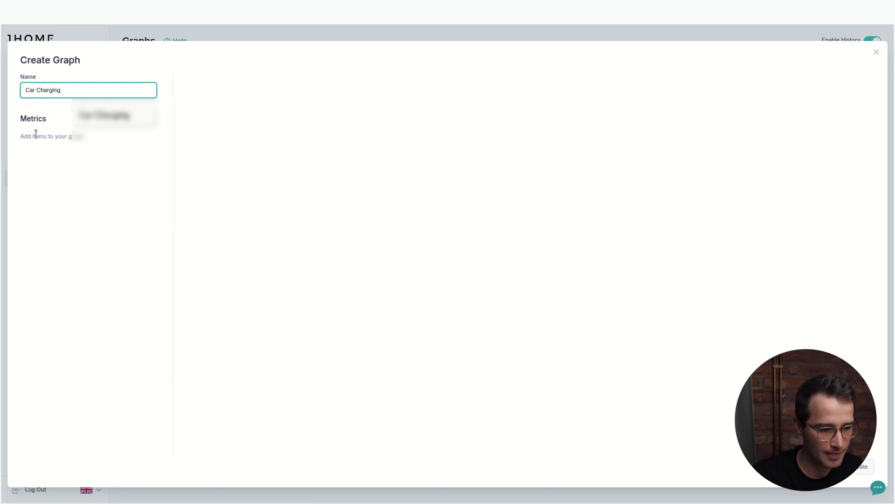
{"action": "left_click", "coordinate": [35, 134]}
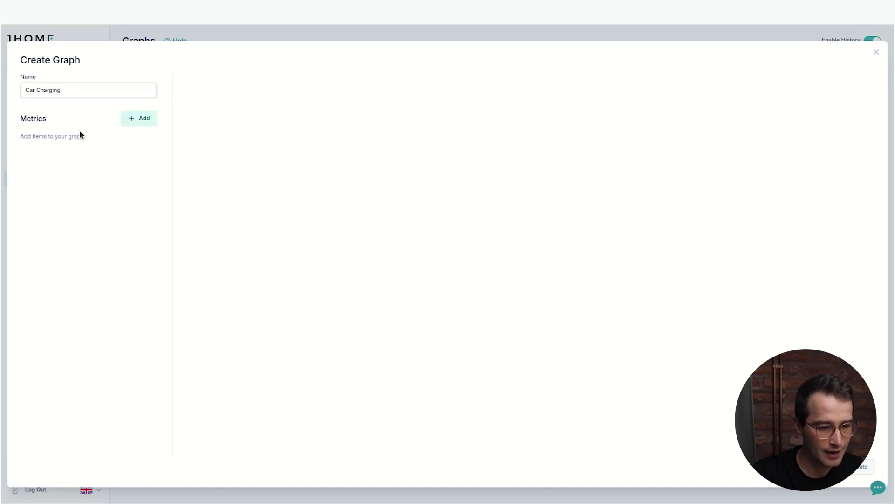
- Add group address 3/3/3 Utility Appliance CPWR as the graph's power metric
{"action": "left_click", "coordinate": [132, 120]}
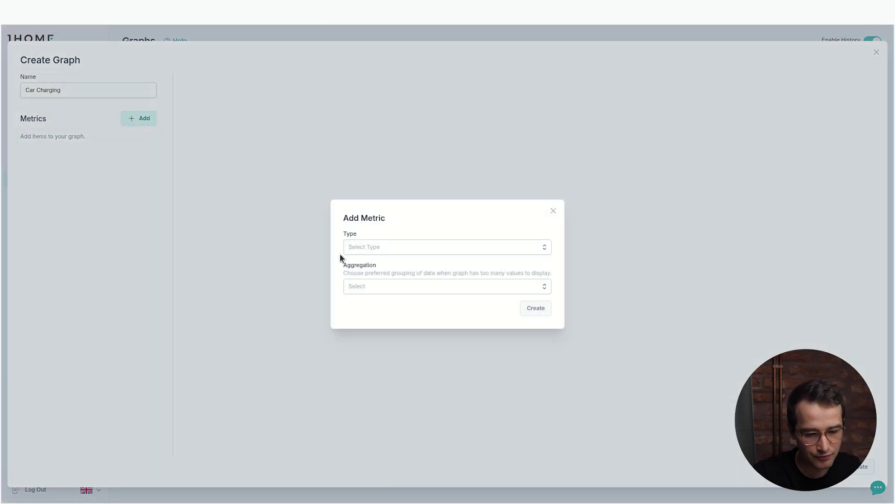
{"action": "left_click", "coordinate": [368, 249]}
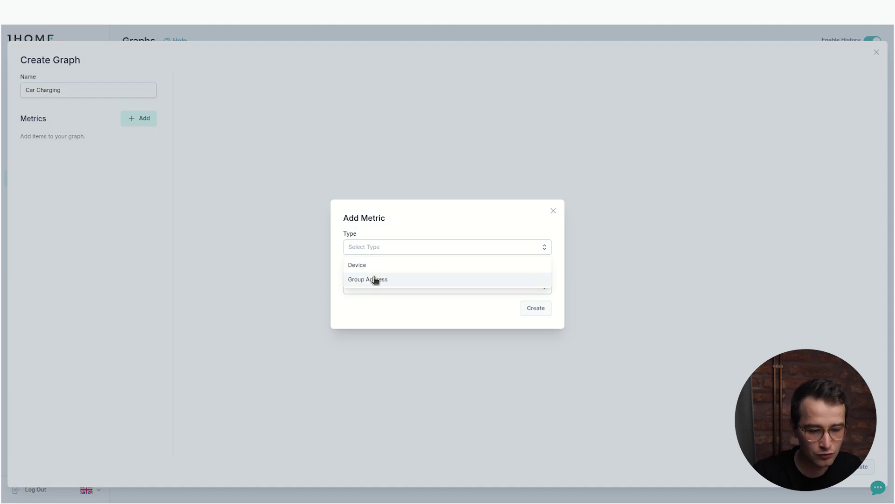
{"action": "left_click", "coordinate": [375, 281]}
{"action": "left_click", "coordinate": [384, 259]}
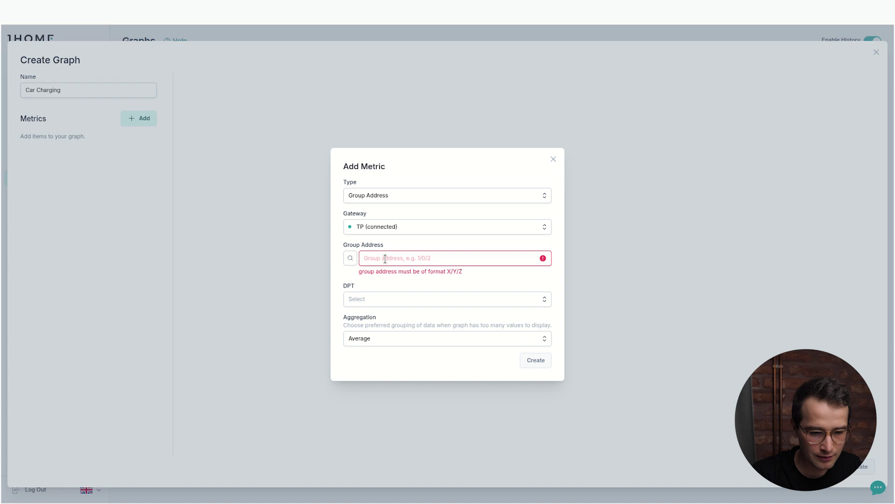
{"action": "type", "text": "3/3/3"}
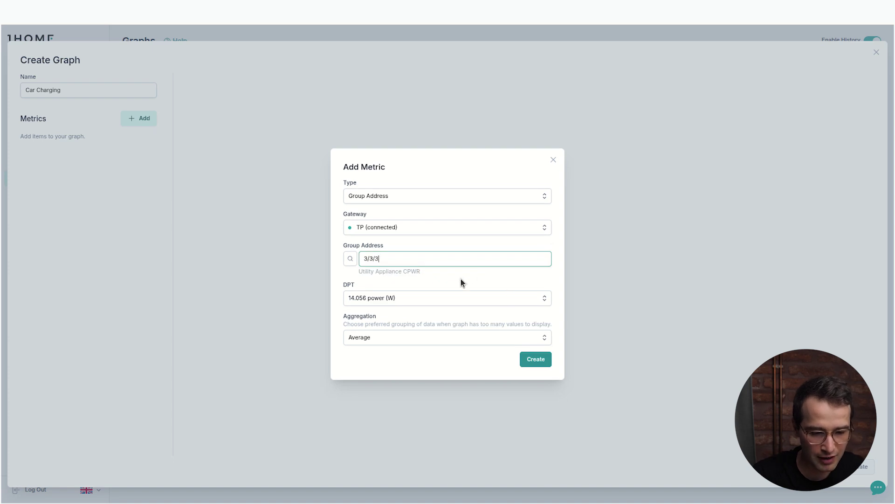
{"action": "left_click", "coordinate": [531, 360]}
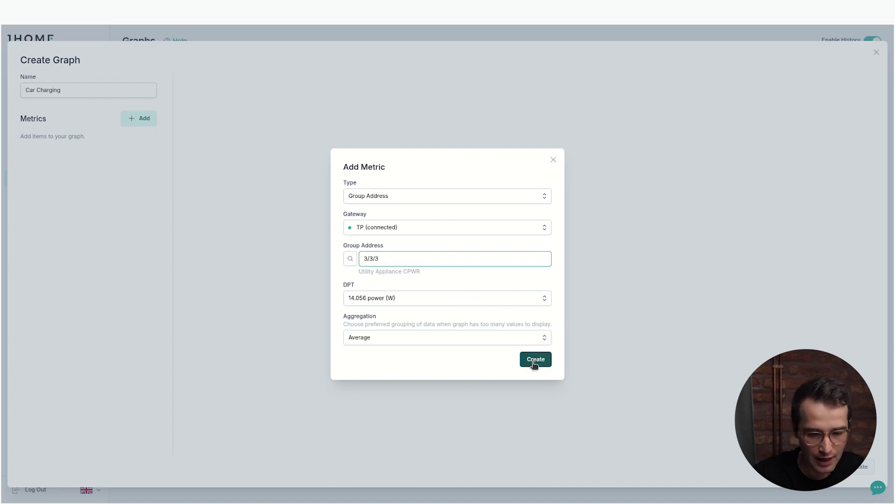
{"action": "left_click", "coordinate": [535, 360]}
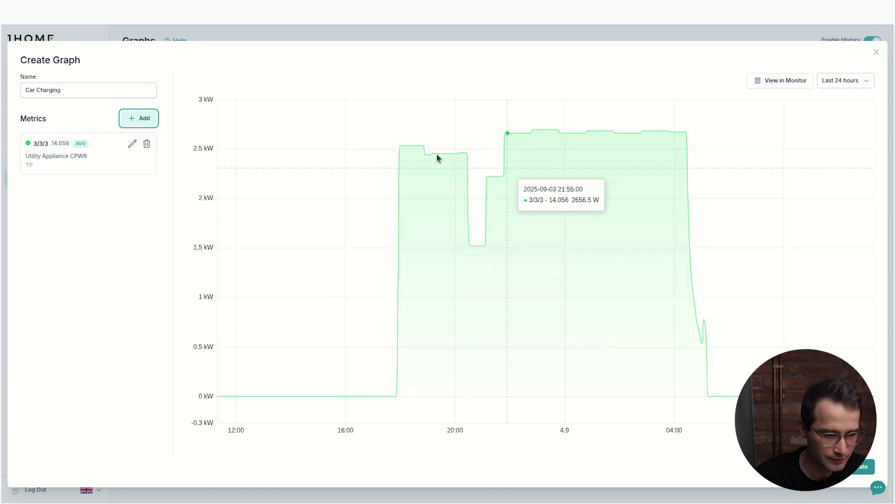
- Add group address 3/4/3 Utility Appliance TPWR as an active energy metric in Wh
{"action": "left_click", "coordinate": [138, 118]}
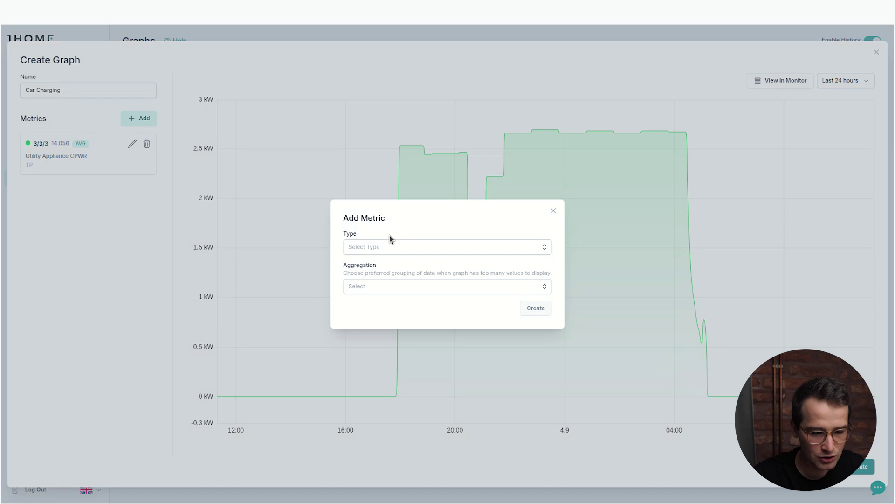
{"action": "left_click", "coordinate": [397, 247]}
{"action": "left_click", "coordinate": [383, 277]}
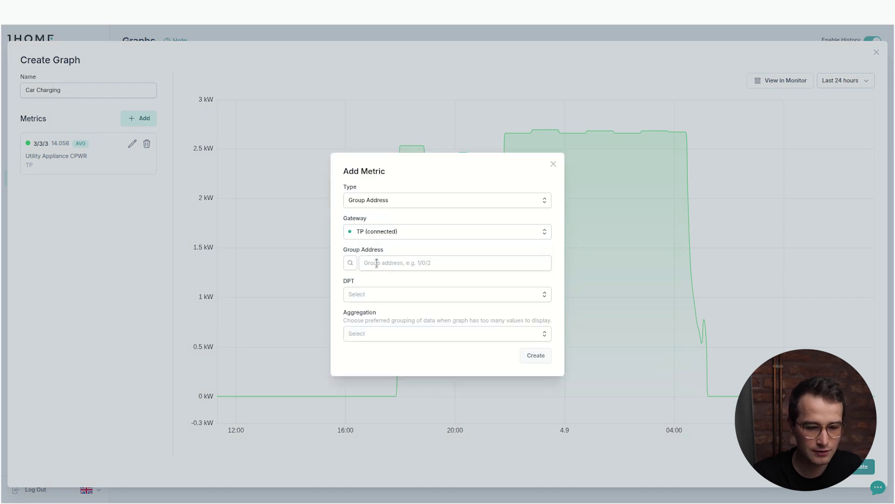
{"action": "type", "text": "3/4/3"}
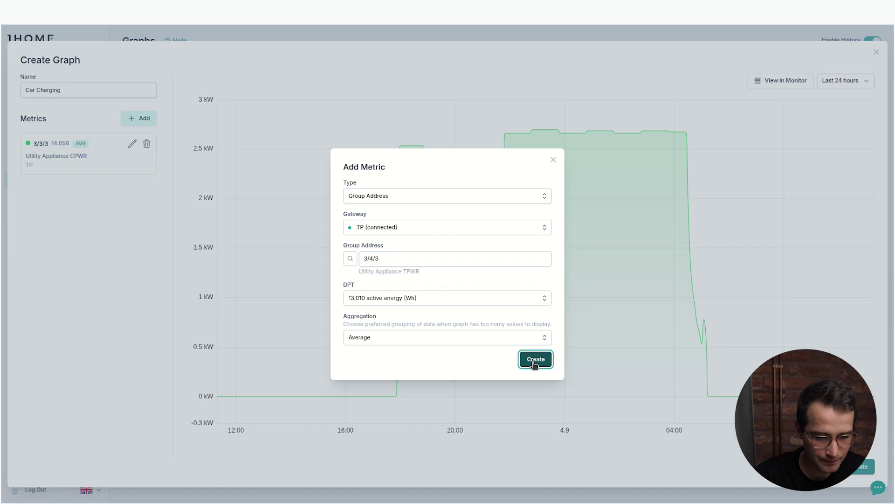
{"action": "left_click", "coordinate": [535, 360]}
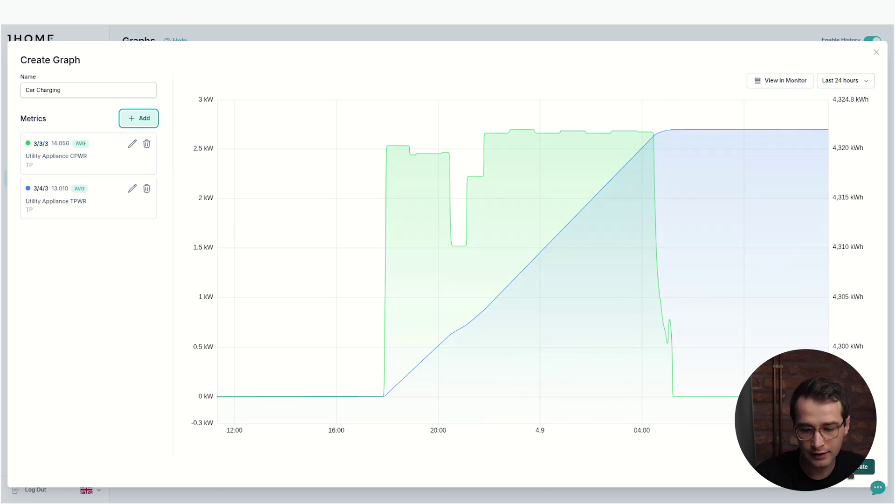
- Save the Car Charging graph and open the Energy view's time range options
{"action": "left_click", "coordinate": [861, 466]}
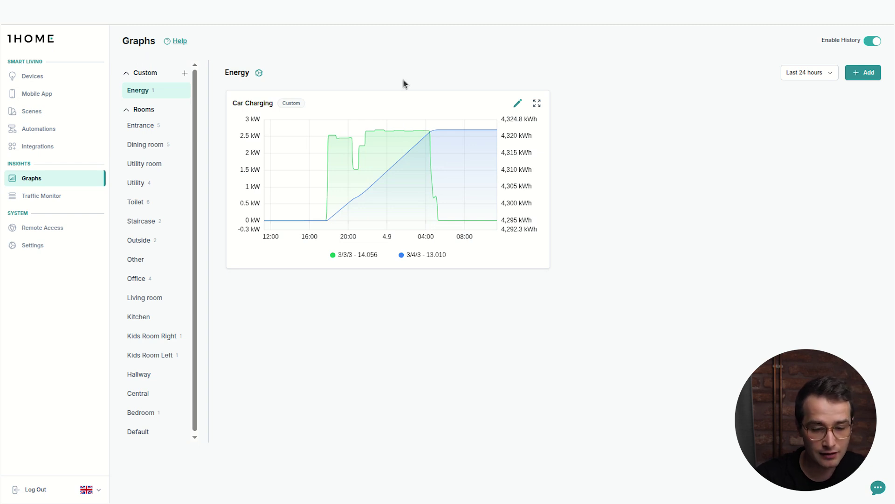
{"action": "left_click", "coordinate": [802, 74]}
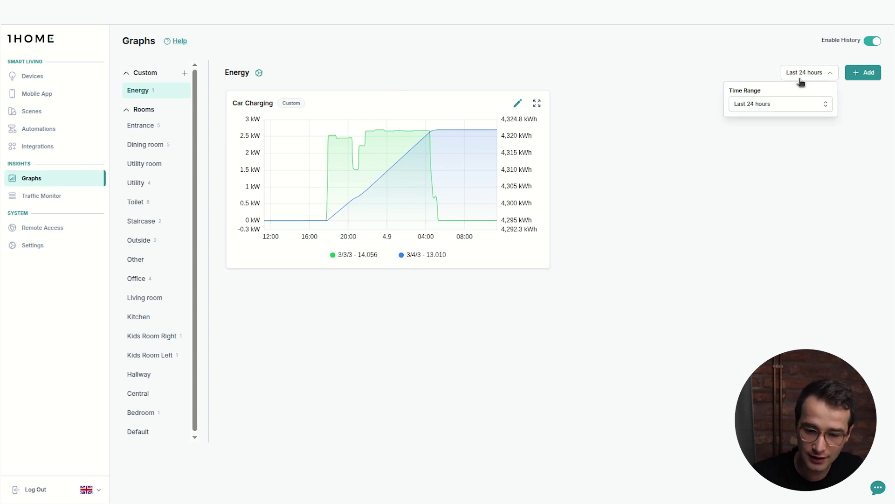
{"action": "left_click", "coordinate": [795, 104]}
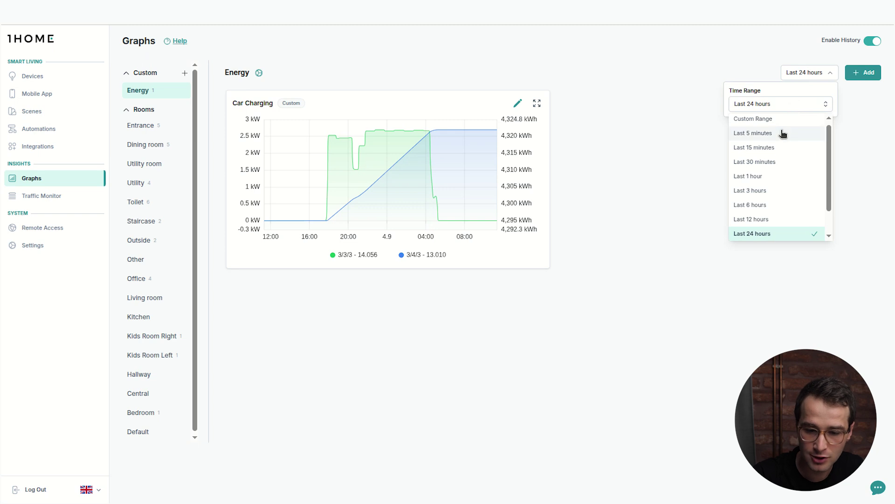
{"action": "scroll", "coordinate": [776, 203], "scroll_direction": "down", "scroll_amount": 2}
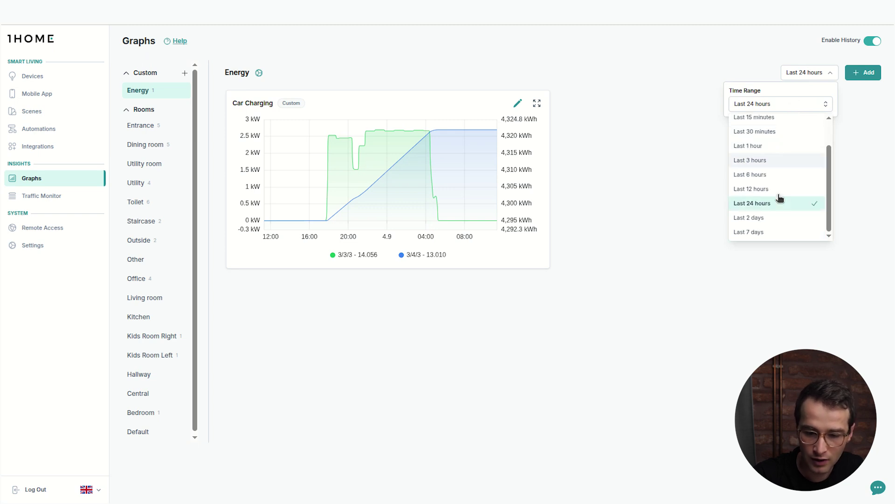
{"action": "scroll", "coordinate": [766, 147], "scroll_direction": "up", "scroll_amount": 2}
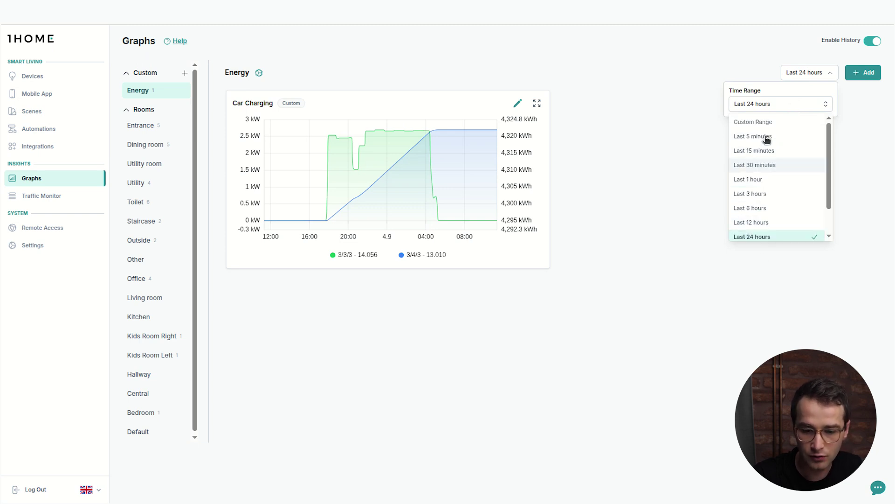
- Choose Custom Range and apply dates from 22 August to 4 September 2025
{"action": "left_click", "coordinate": [756, 121]}
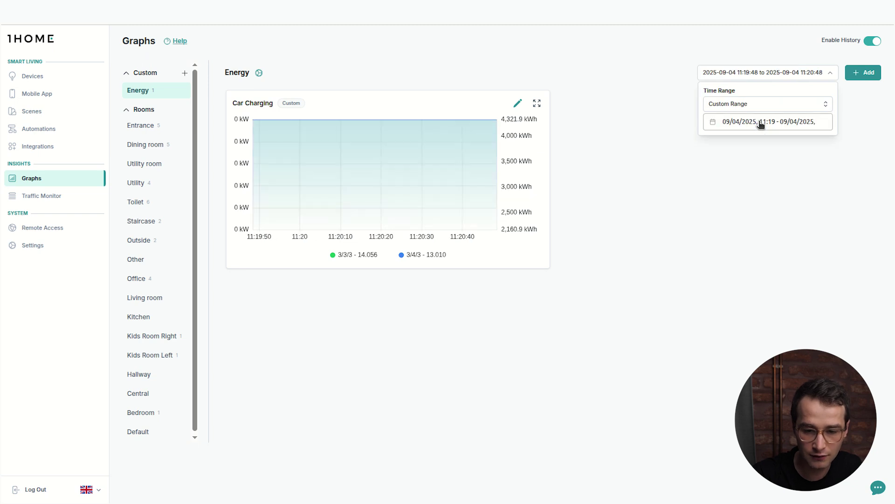
{"action": "left_click", "coordinate": [761, 121]}
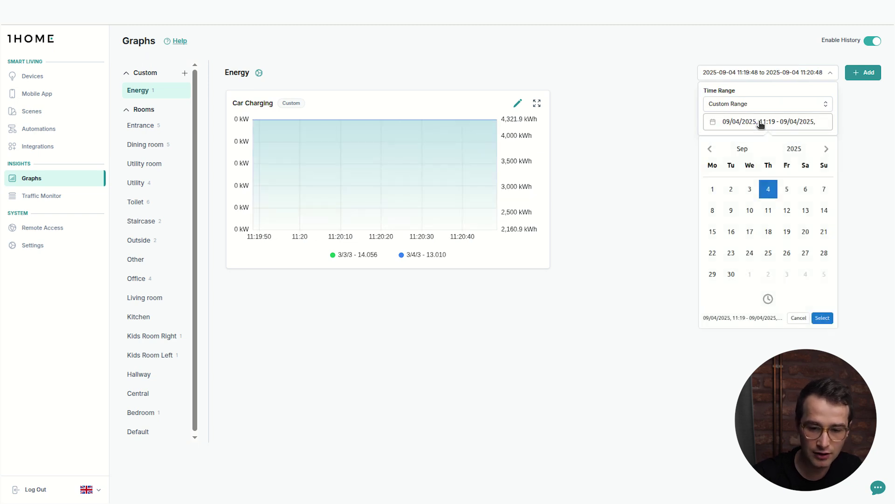
{"action": "left_click", "coordinate": [710, 149]}
{"action": "left_click", "coordinate": [787, 253]}
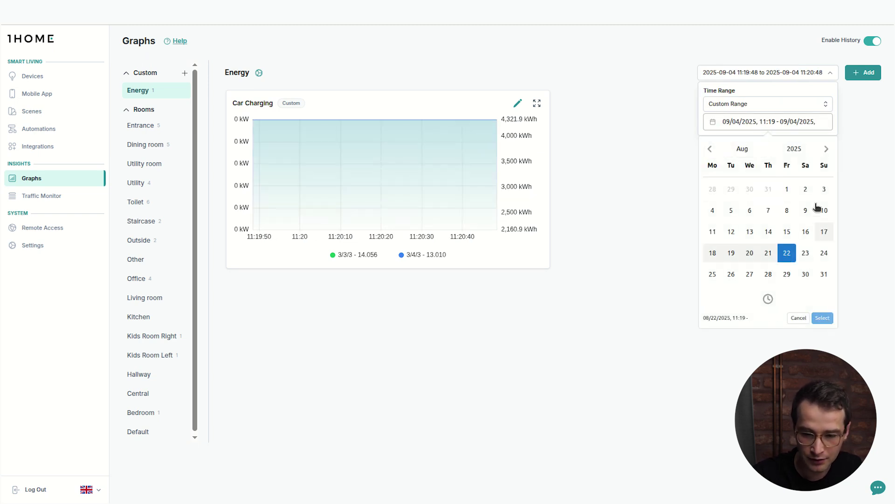
{"action": "left_click", "coordinate": [828, 149]}
{"action": "left_click", "coordinate": [768, 188]}
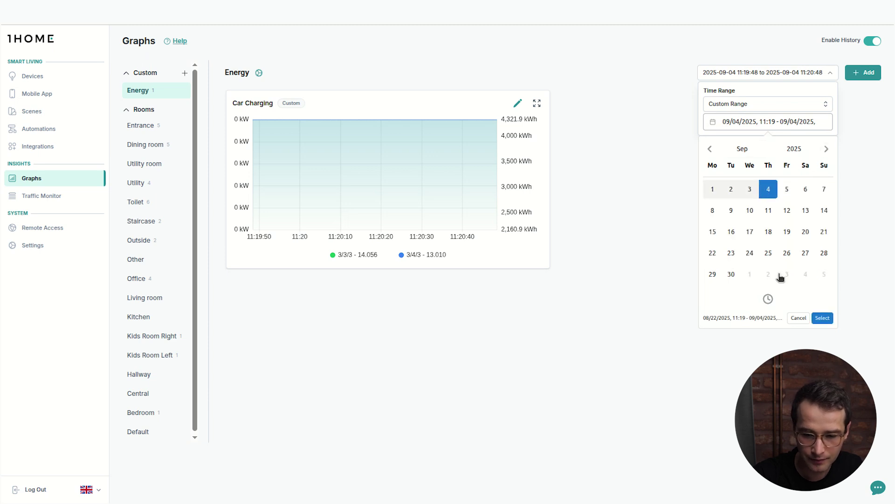
{"action": "left_click", "coordinate": [823, 318]}
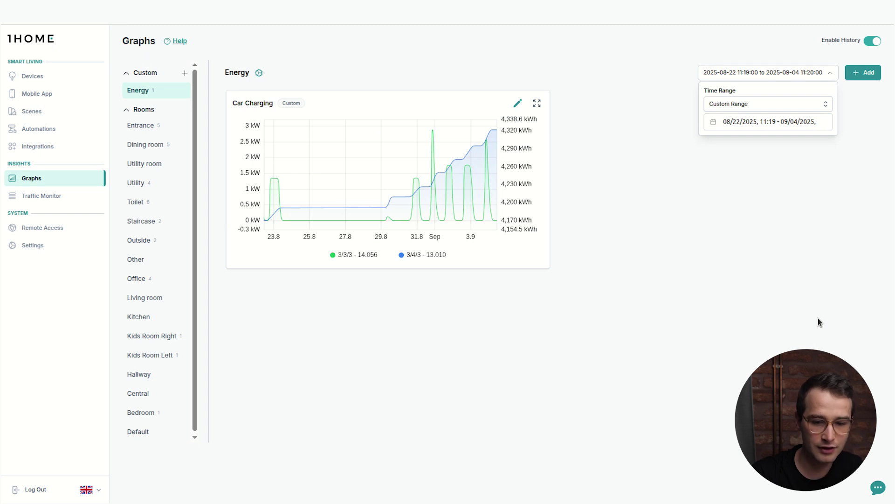
- Dismiss the Time Range panel so the Car Charging graph keeps the 22 August–4 September range
{"action": "left_click", "coordinate": [818, 318]}
{"action": "mouse_move", "coordinate": [359, 209]}
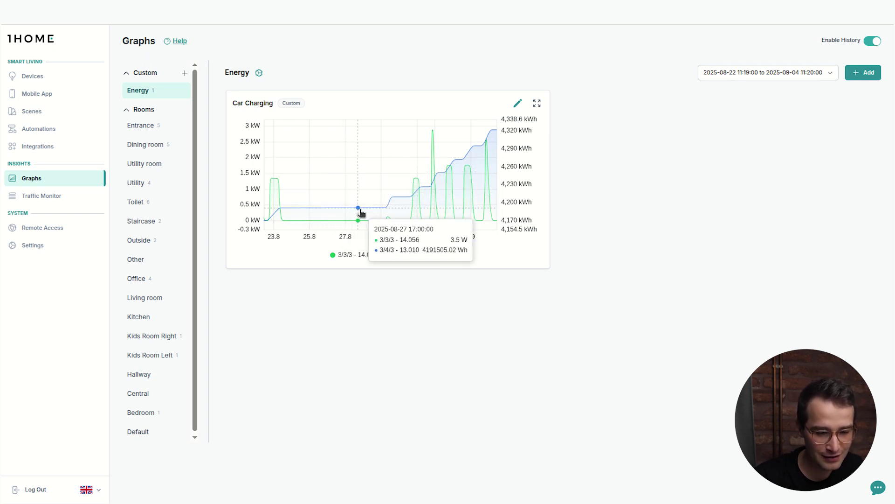